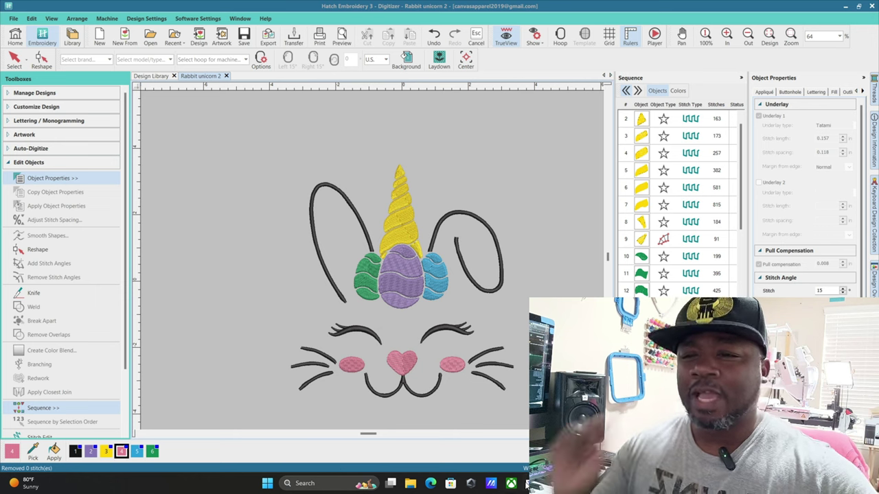
Bring up YouTube Studio comments and read the viewer's question about adding a logo to the worksheet
{"action": "mouse_move", "coordinate": [530, 484]}
{"action": "left_click", "coordinate": [583, 432]}
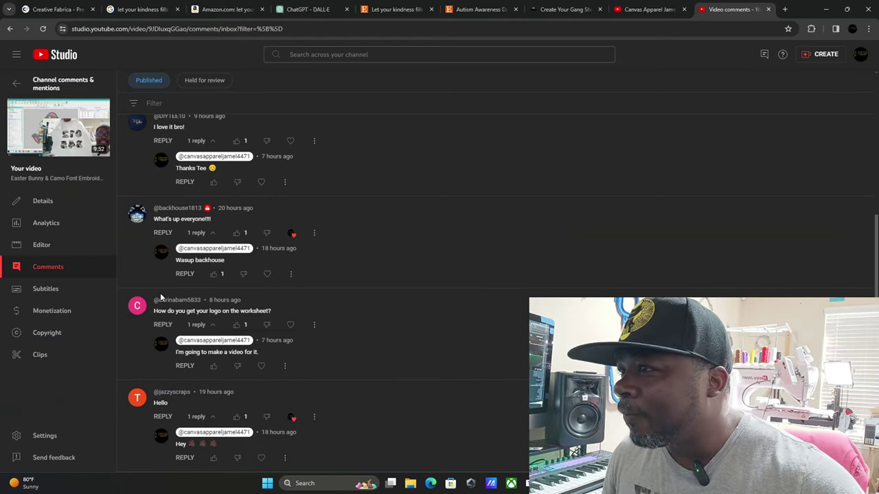
{"action": "double_click", "coordinate": [187, 341]}
{"action": "left_click", "coordinate": [189, 341]}
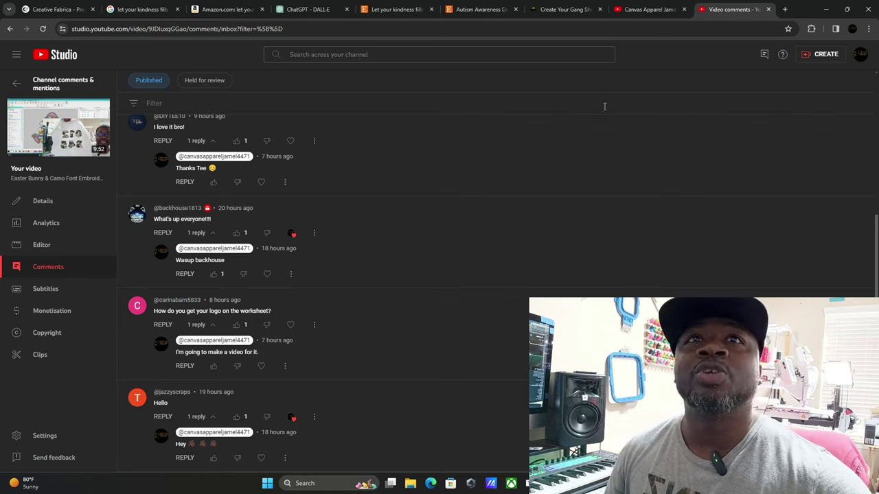
Minimize Chrome to get back to Hatch and the Rabbit unicorn 2 worksheet PDF
{"action": "left_click", "coordinate": [827, 10]}
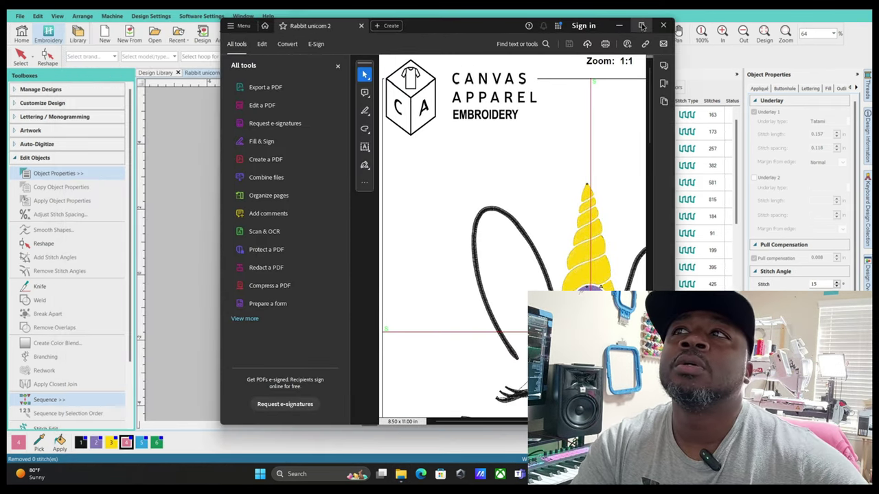
Review all three pages of the logo-branded worksheet in a maximized Acrobat window, then restore it
{"action": "left_click", "coordinate": [642, 25]}
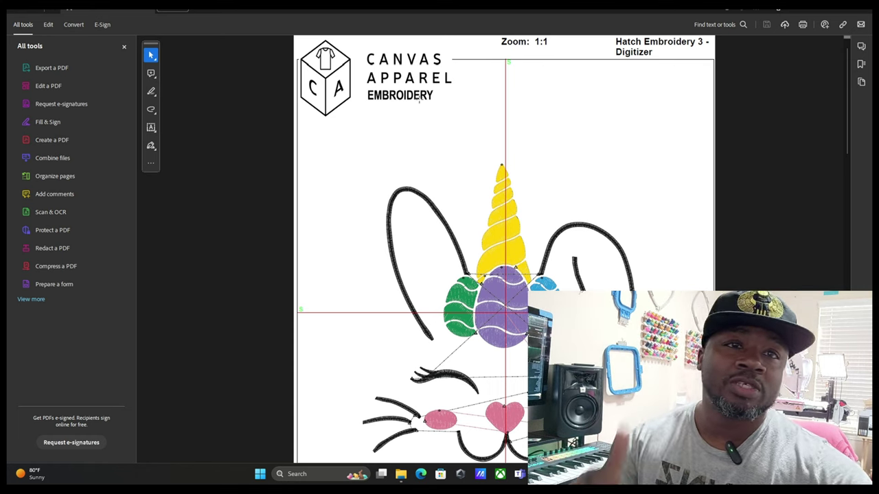
{"action": "scroll", "coordinate": [429, 206], "scroll_direction": "down", "scroll_amount": 5}
{"action": "scroll", "coordinate": [427, 212], "scroll_direction": "down", "scroll_amount": 10}
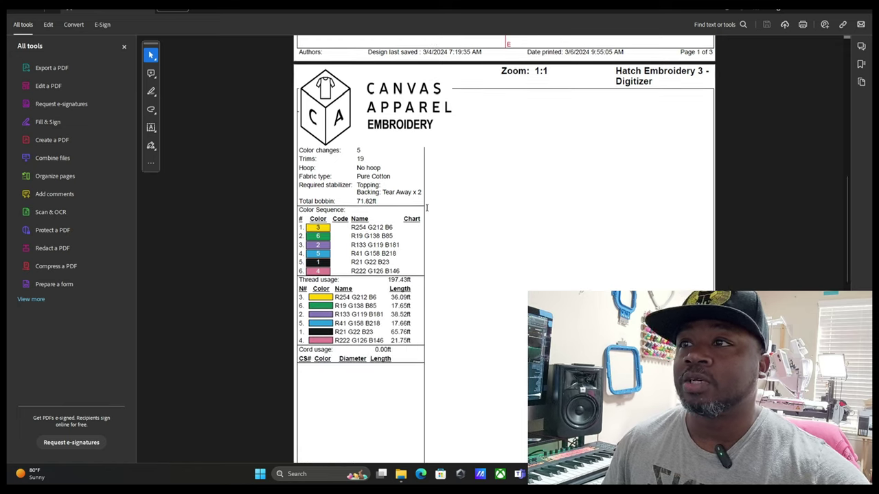
{"action": "scroll", "coordinate": [427, 211], "scroll_direction": "down", "scroll_amount": 10}
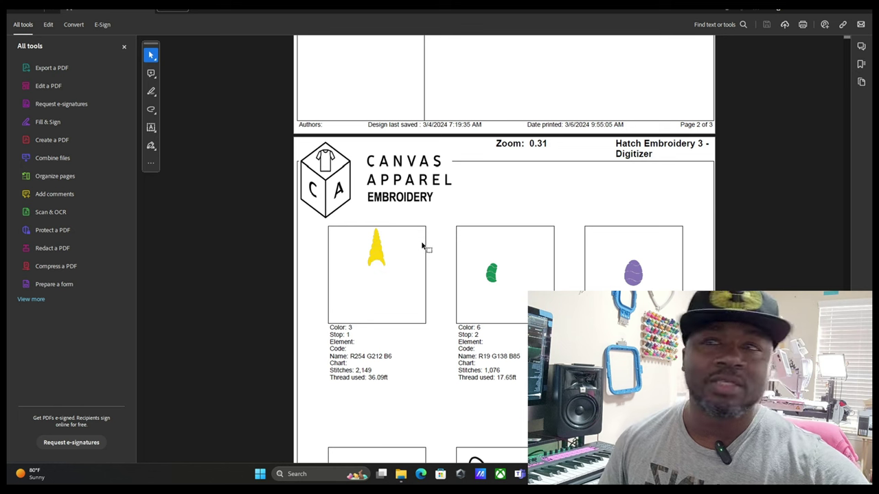
{"action": "scroll", "coordinate": [420, 245], "scroll_direction": "up", "scroll_amount": 6}
{"action": "scroll", "coordinate": [417, 245], "scroll_direction": "up", "scroll_amount": 15}
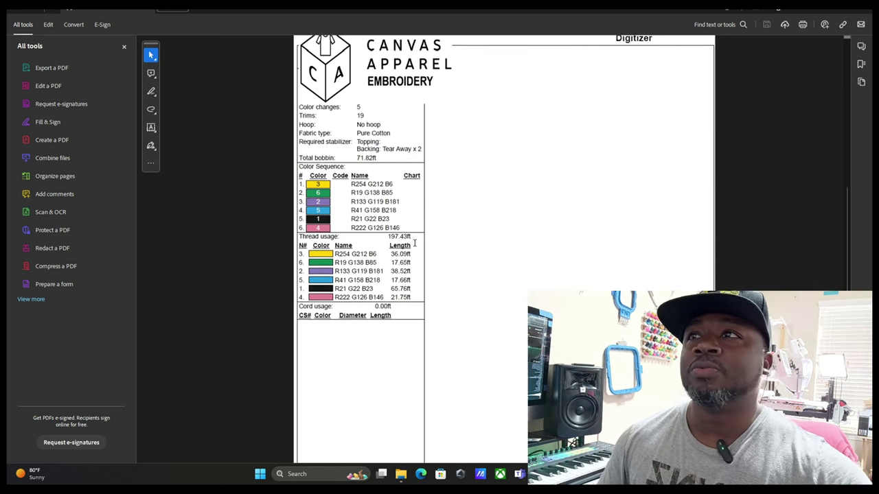
{"action": "scroll", "coordinate": [412, 235], "scroll_direction": "up", "scroll_amount": 1}
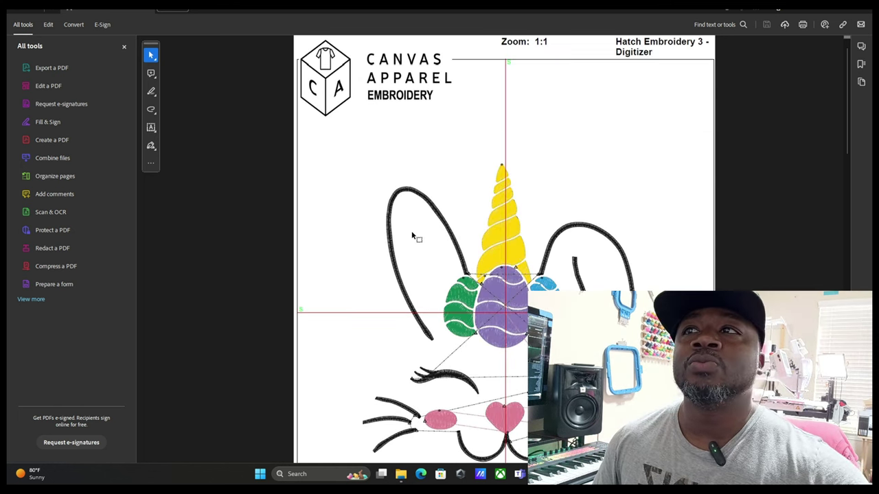
{"action": "left_click", "coordinate": [821, 10]}
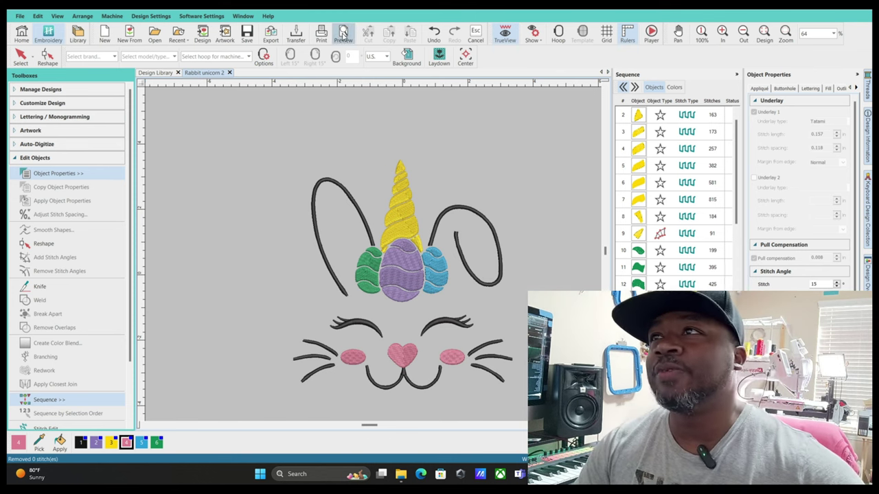
Preview the plain design worksheet, then bring up Print Design with Wilcom PDF Printer 9
{"action": "left_click", "coordinate": [343, 34]}
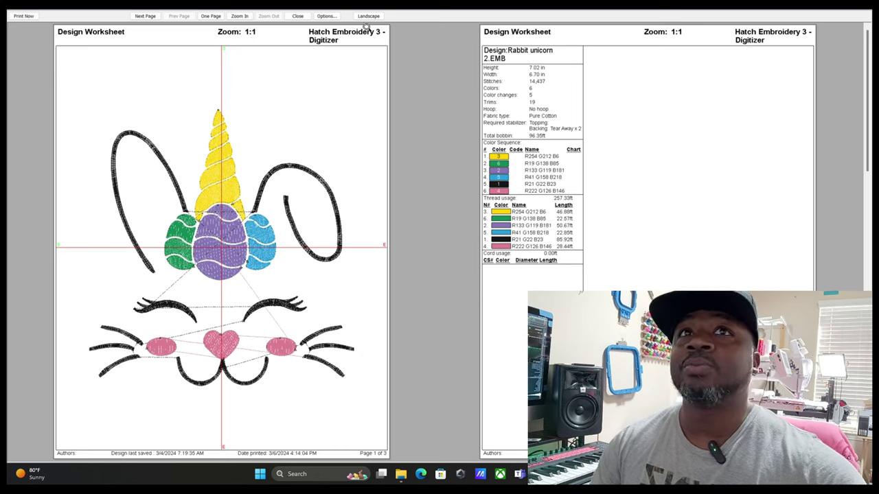
{"action": "left_click", "coordinate": [298, 16]}
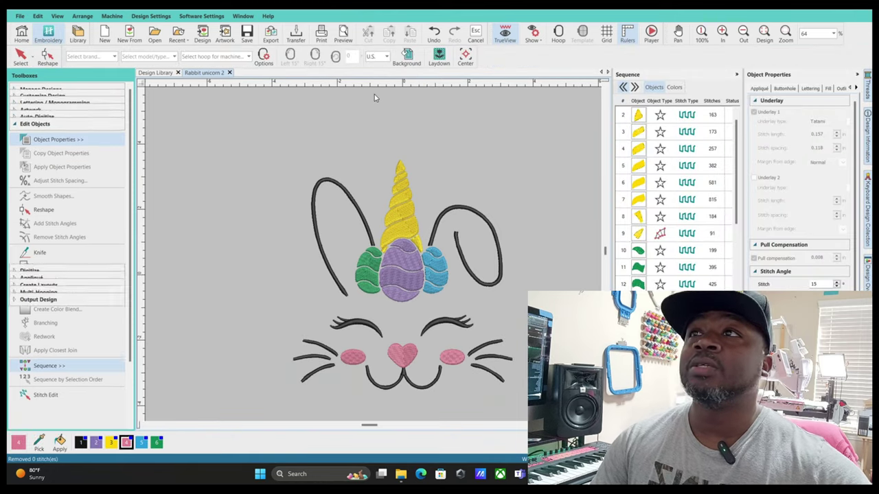
{"action": "left_click", "coordinate": [321, 33]}
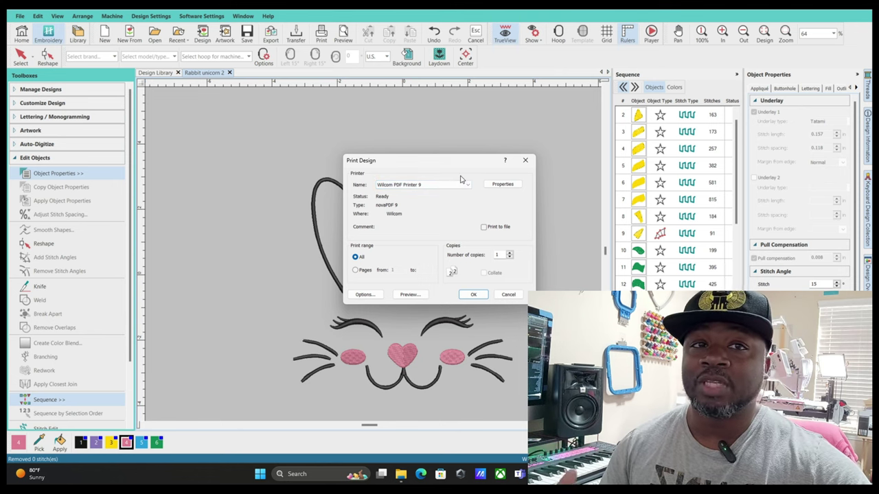
Open Wilcom PDF Printer 9's properties and its Profile Manager for the Canvas Apparel profile
{"action": "left_click", "coordinate": [502, 184]}
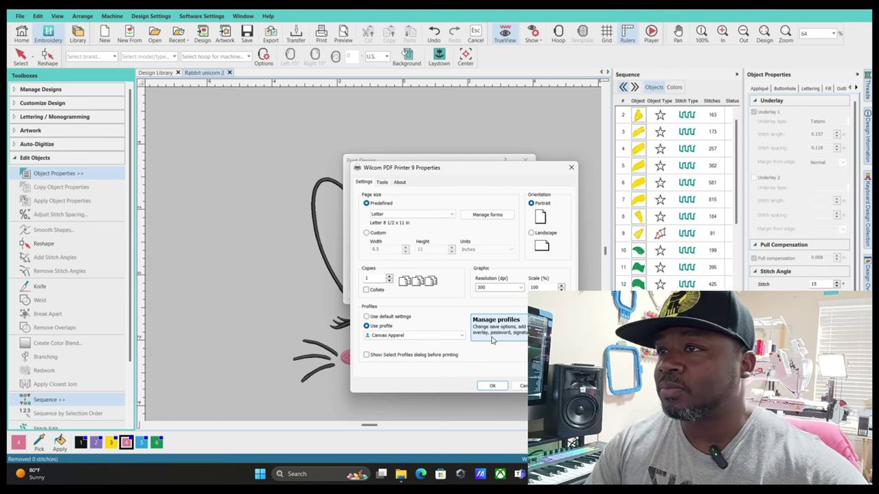
{"action": "left_click", "coordinate": [492, 339]}
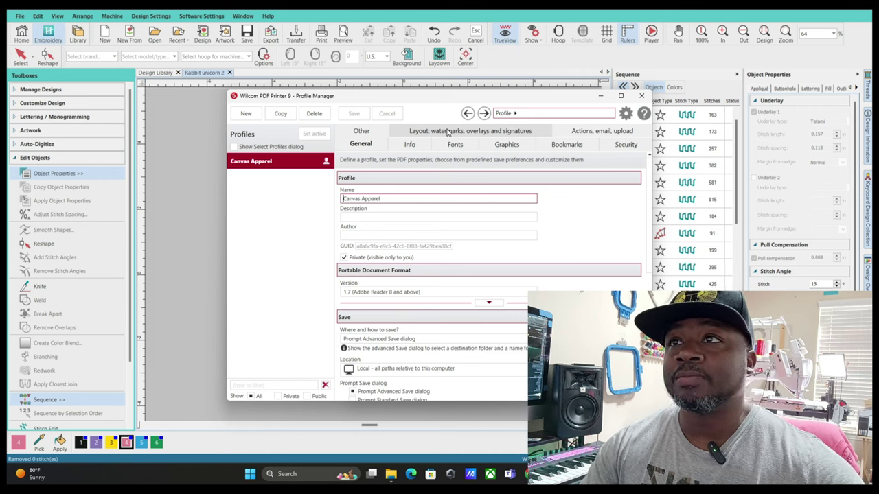
On the watermarks layout, add a test Canvas Apparel logo watermark, move it, then remove it
{"action": "left_click", "coordinate": [439, 134]}
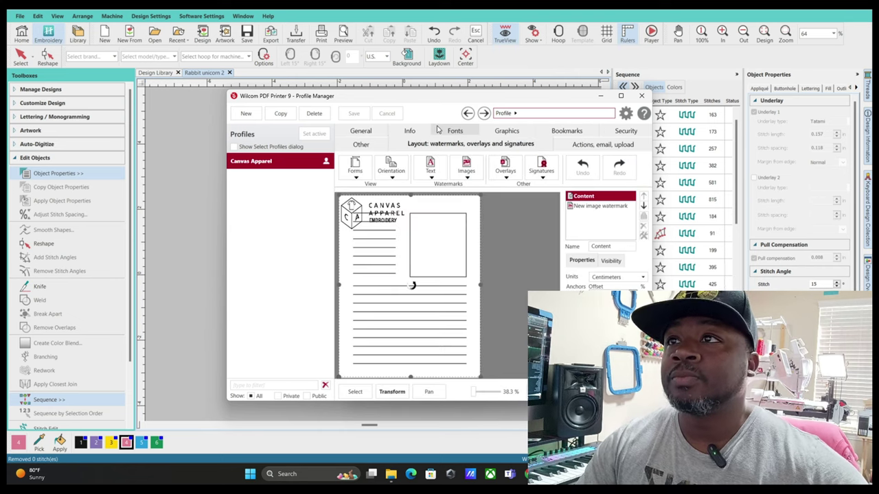
{"action": "left_click", "coordinate": [474, 176]}
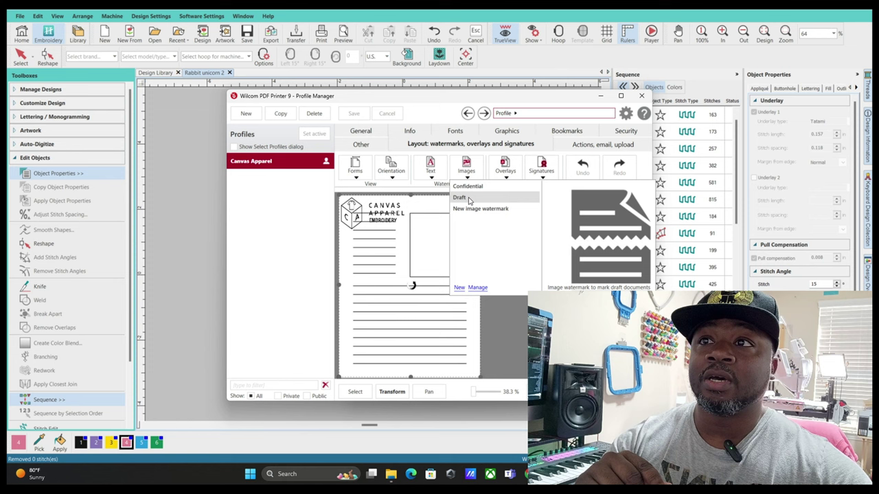
{"action": "left_click", "coordinate": [471, 209]}
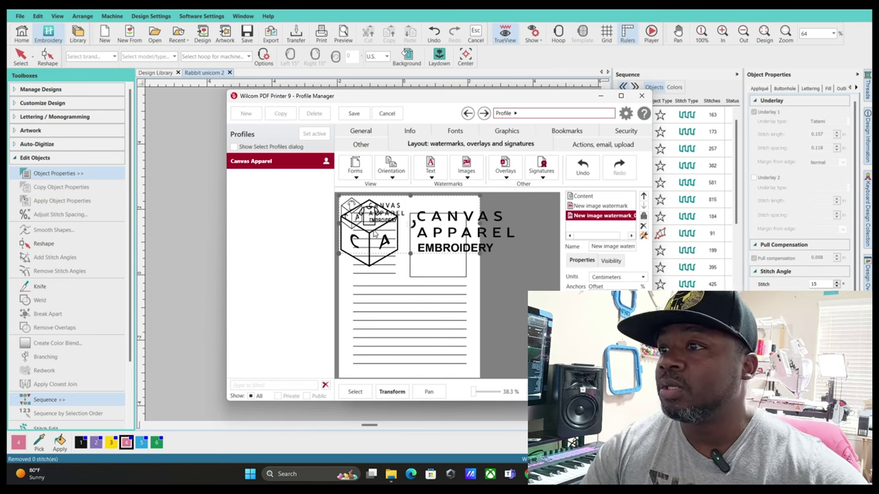
{"action": "left_click_drag", "start_coordinate": [375, 234], "coordinate": [426, 254]}
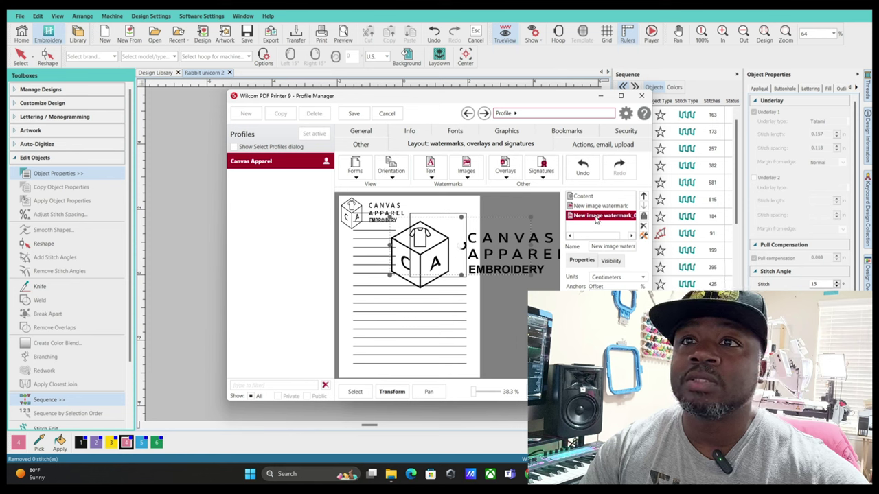
{"action": "left_click", "coordinate": [644, 225]}
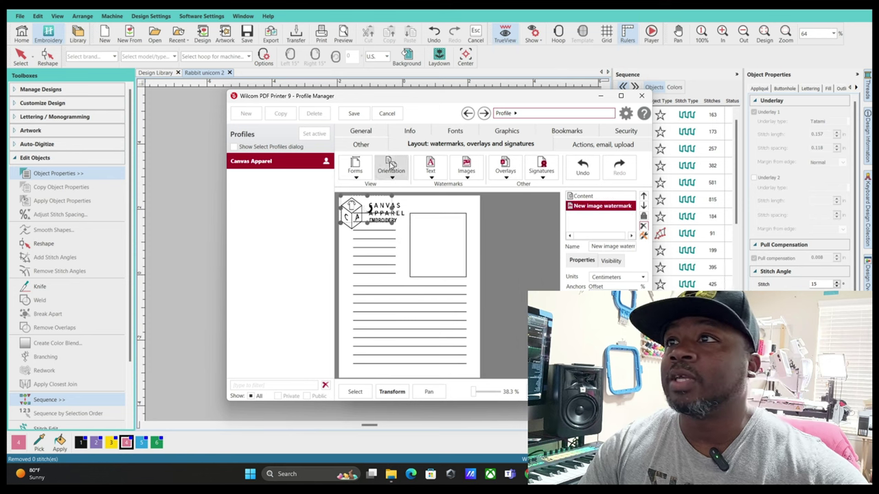
Go to Images > Manage without saving layout changes, creating New image watermark (2)
{"action": "left_click", "coordinate": [473, 176]}
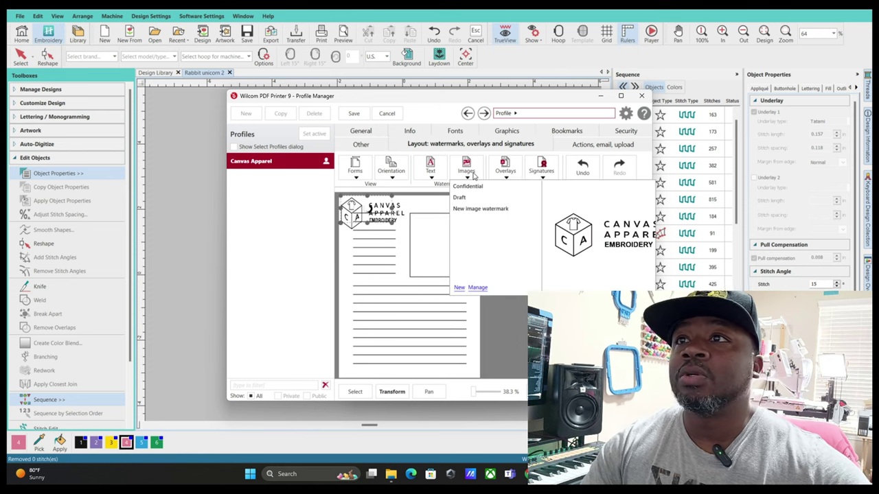
{"action": "left_click", "coordinate": [459, 289]}
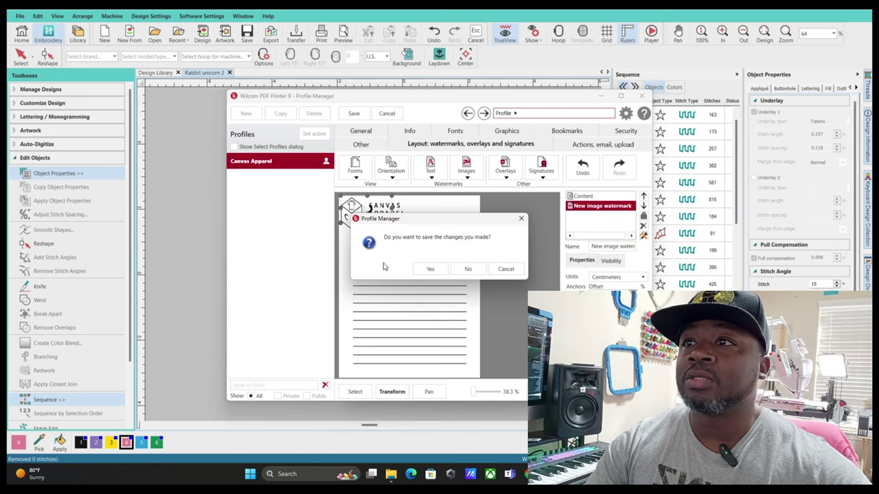
{"action": "left_click", "coordinate": [468, 269]}
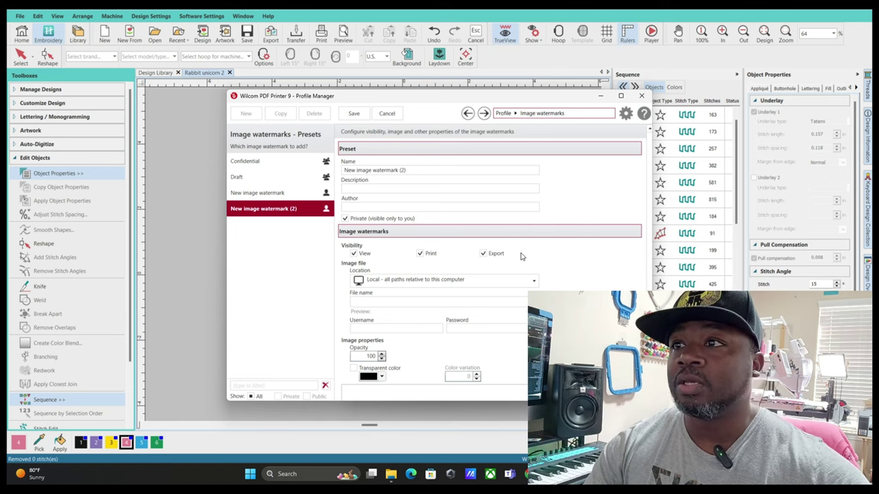
Browse for the new preset's watermark image file from the File name field
{"action": "scroll", "coordinate": [541, 253], "scroll_direction": "down", "scroll_amount": 1}
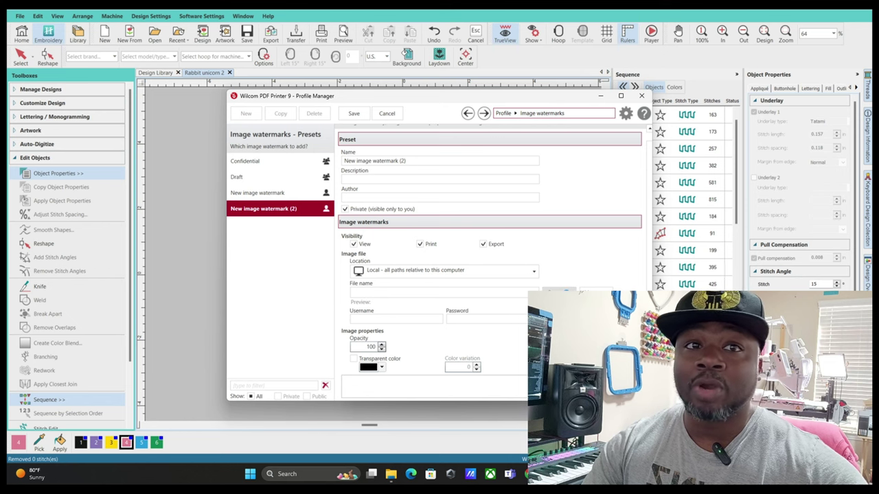
{"action": "left_click", "coordinate": [559, 289]}
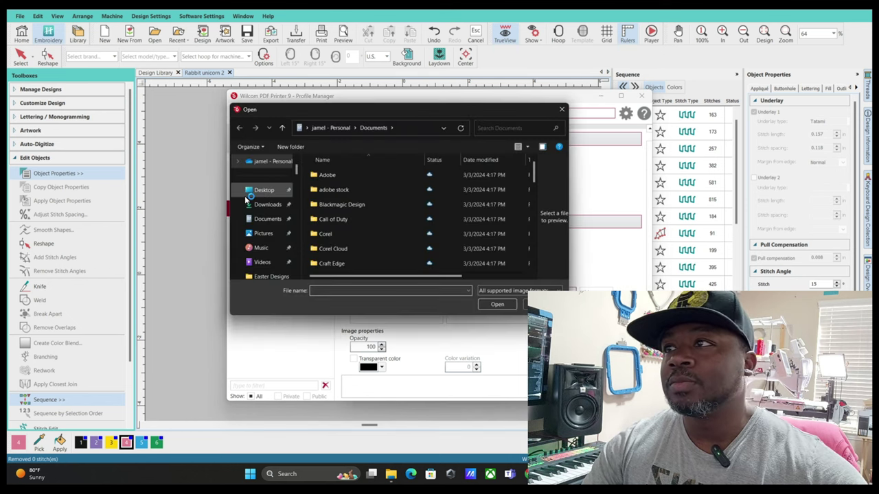
Pick Canvas Apperal Logo copy cropped.png on Seagate (D:) as the watermark image
{"action": "scroll", "coordinate": [270, 211], "scroll_direction": "down", "scroll_amount": 5}
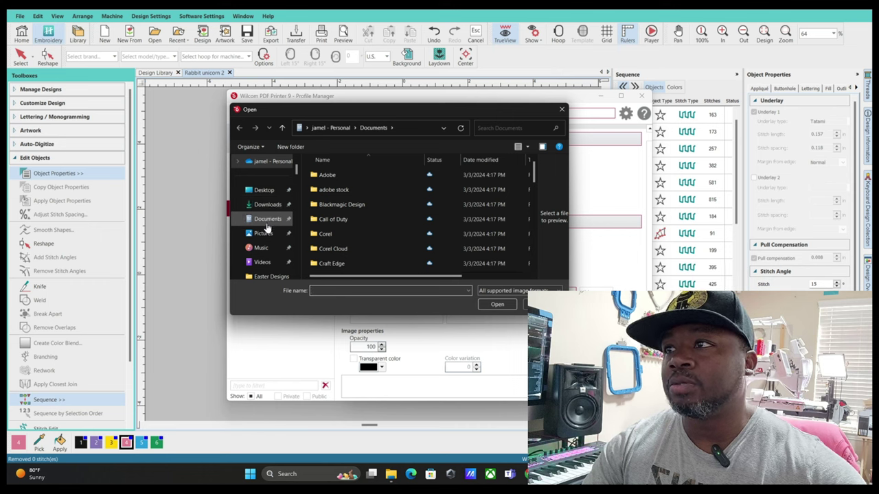
{"action": "left_click", "coordinate": [268, 209]}
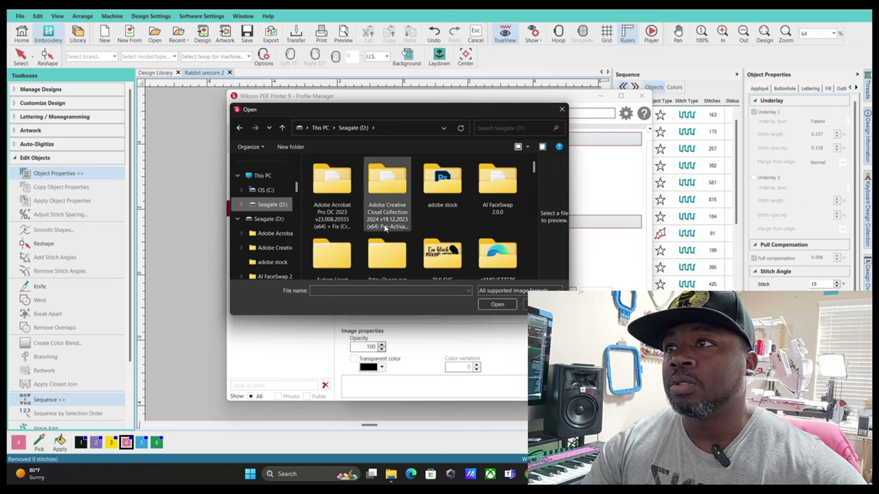
{"action": "scroll", "coordinate": [412, 227], "scroll_direction": "down", "scroll_amount": 6}
{"action": "scroll", "coordinate": [439, 227], "scroll_direction": "down", "scroll_amount": 10}
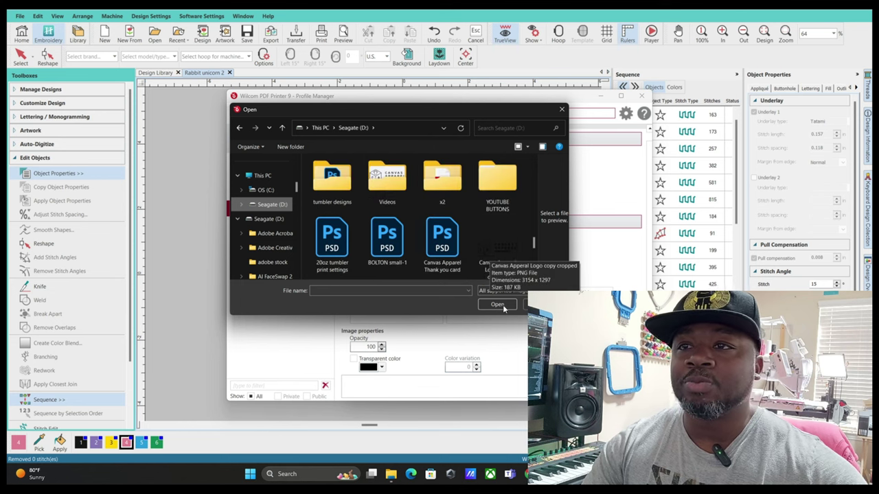
{"action": "double_click", "coordinate": [504, 254]}
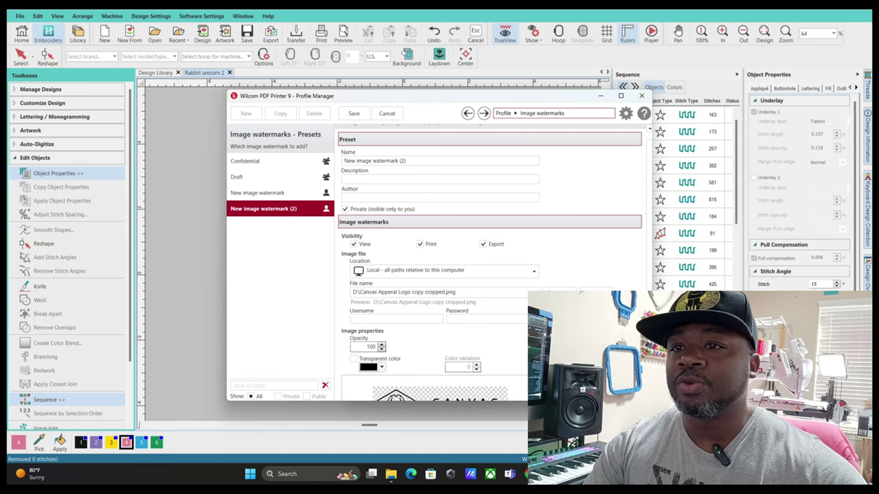
Leave the preset editor without saving and return to the Canvas Apparel watermark layout
{"action": "scroll", "coordinate": [493, 263], "scroll_direction": "down", "scroll_amount": 3}
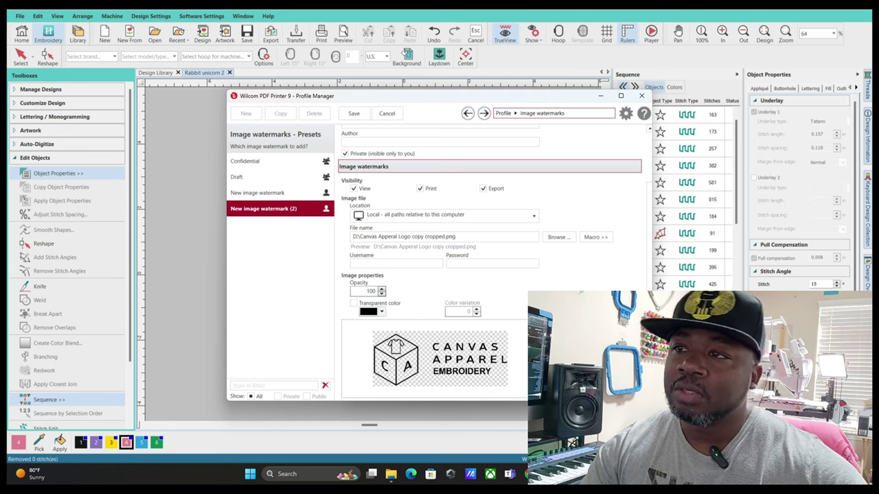
{"action": "scroll", "coordinate": [493, 263], "scroll_direction": "up", "scroll_amount": 2}
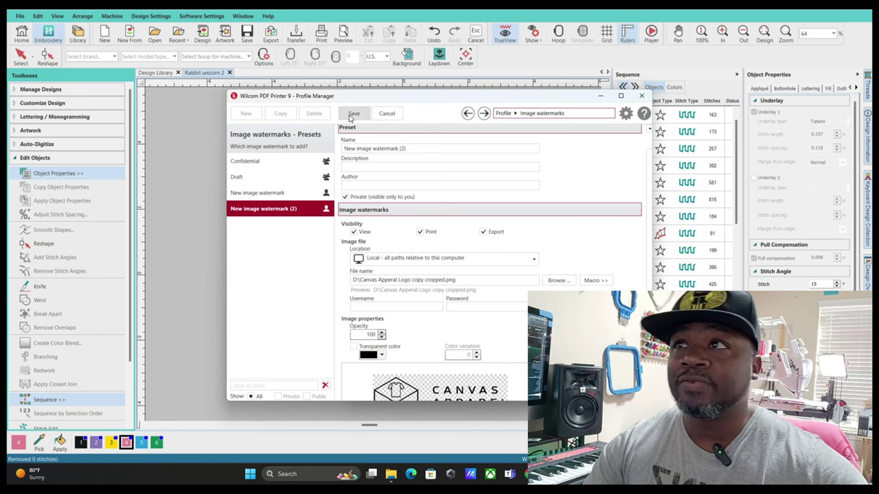
{"action": "left_click", "coordinate": [468, 114]}
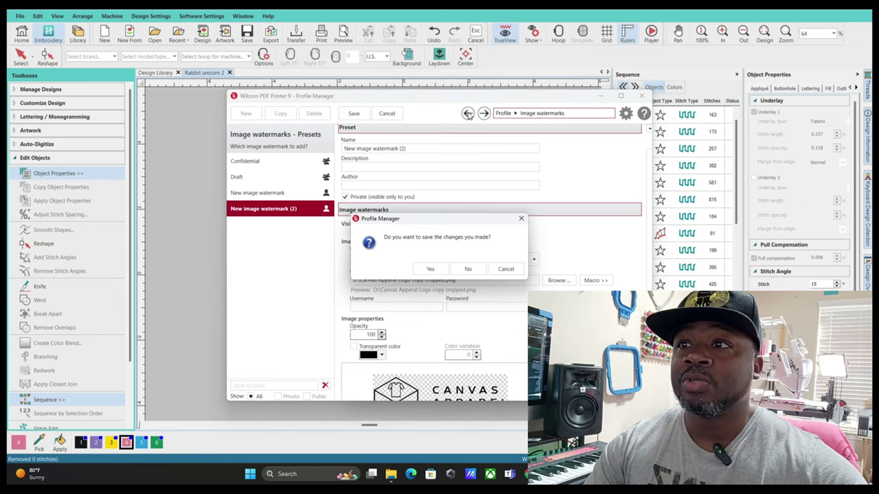
{"action": "left_click", "coordinate": [471, 272]}
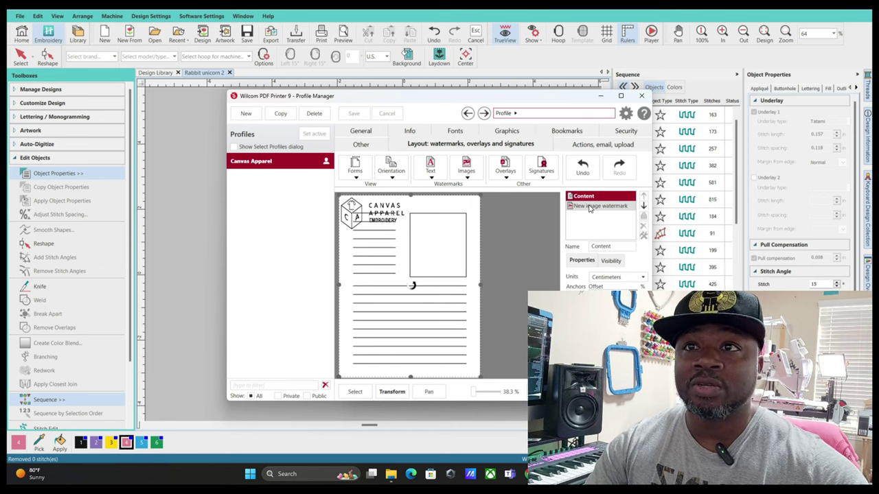
Try nudging the logo watermark, then cancel to keep its top-left position and close Profile Manager
{"action": "left_click", "coordinate": [589, 207]}
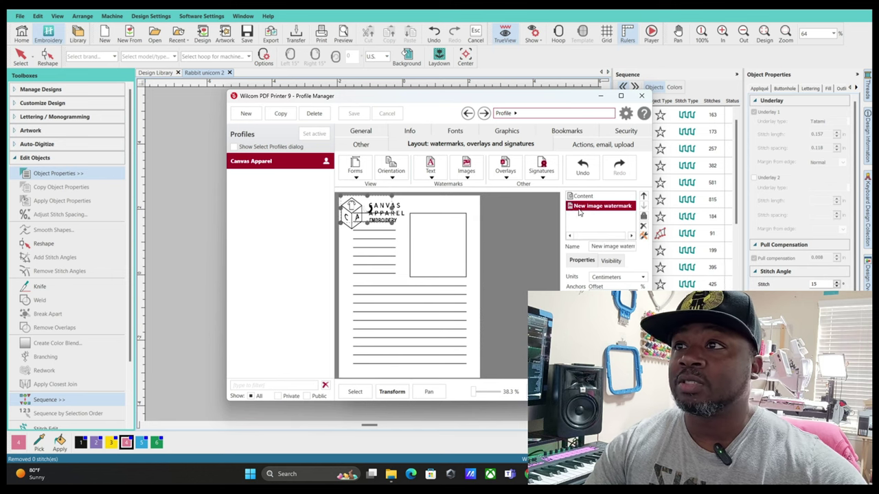
{"action": "left_click_drag", "start_coordinate": [375, 224], "coordinate": [393, 196]}
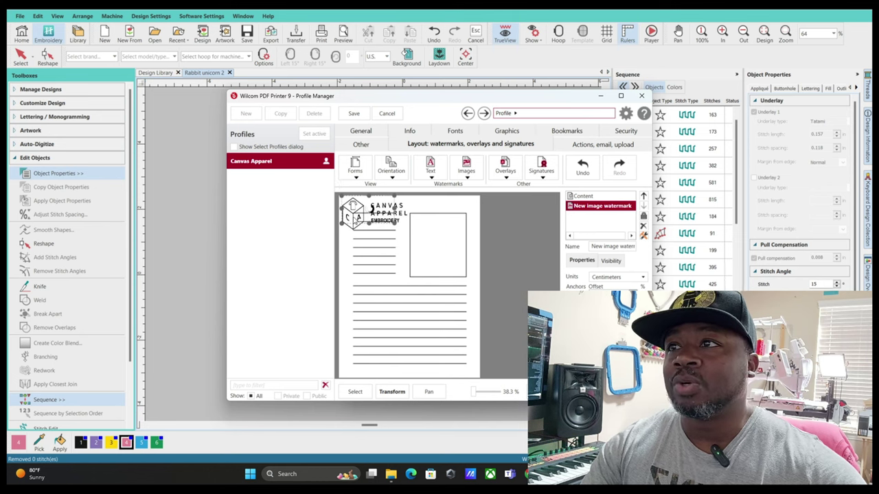
{"action": "left_click_drag", "start_coordinate": [352, 215], "coordinate": [348, 211]}
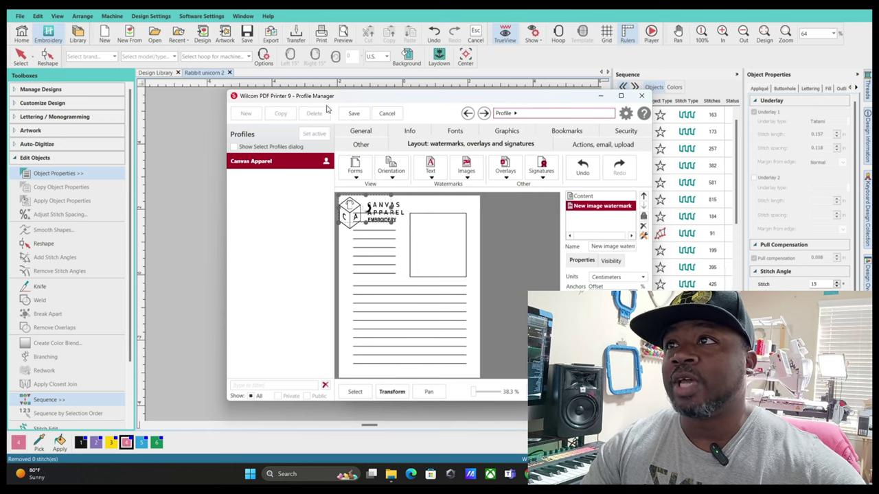
{"action": "left_click", "coordinate": [353, 114]}
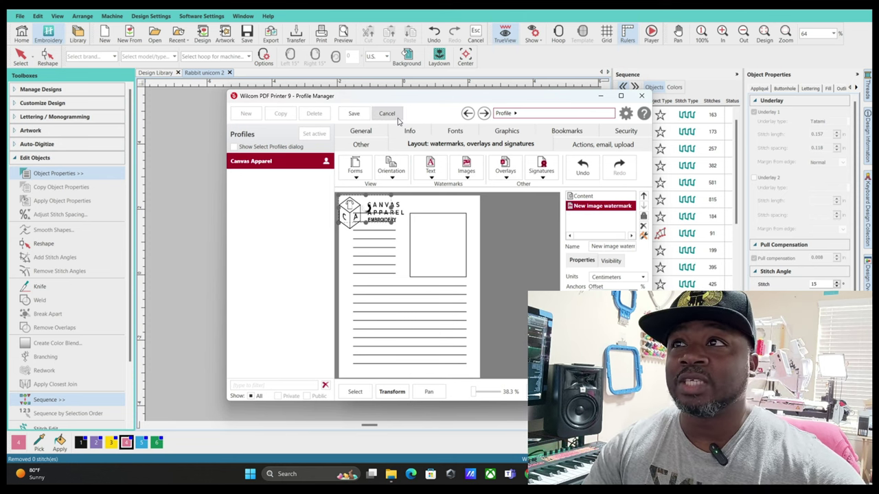
{"action": "left_click", "coordinate": [395, 117]}
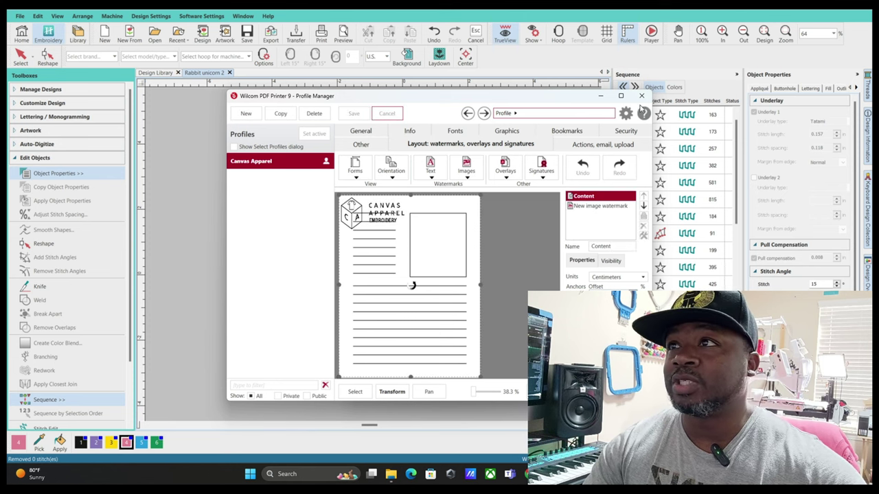
Close the profile manager and printer settings, then print the rabbit-unicorn design to the Wilcom PDF printer
{"action": "left_click", "coordinate": [642, 100]}
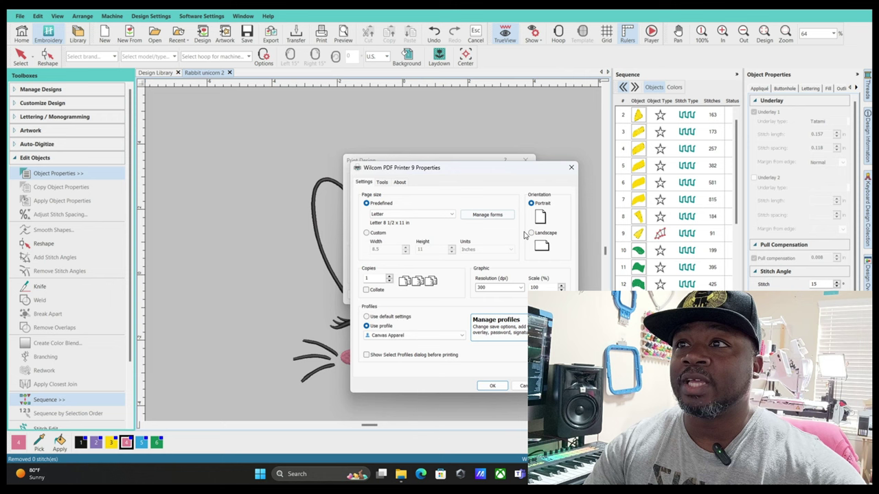
{"action": "left_click", "coordinate": [569, 167]}
{"action": "left_click", "coordinate": [525, 159]}
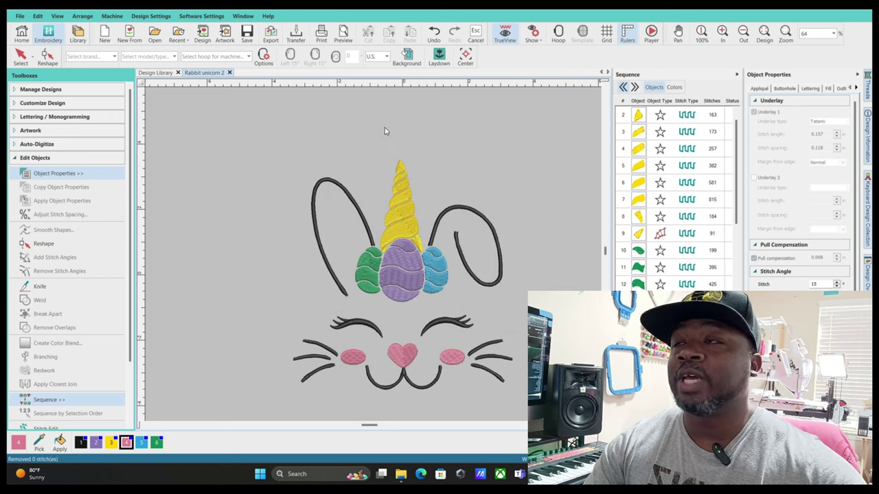
{"action": "left_click", "coordinate": [321, 34]}
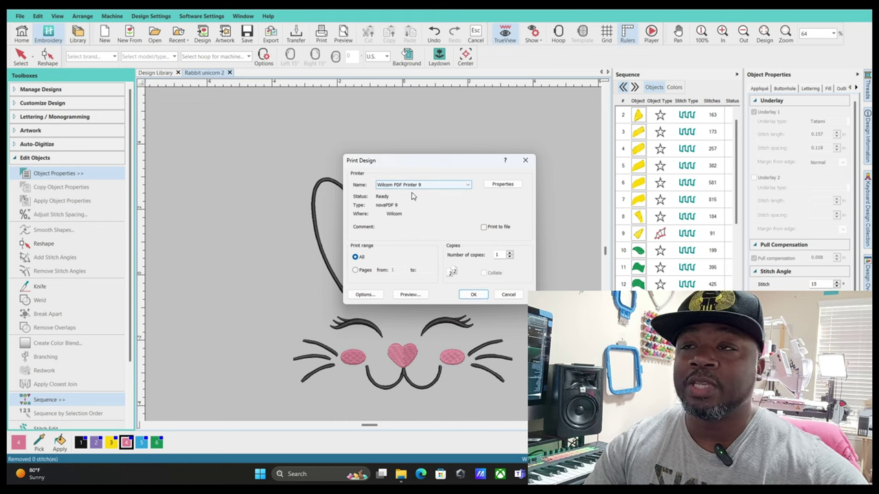
{"action": "left_click", "coordinate": [473, 295]}
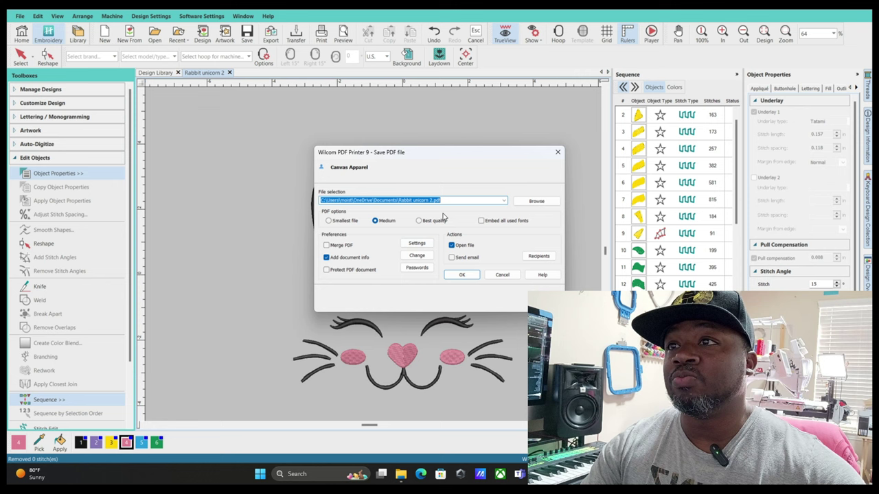
Save the worksheet PDF to the Desktop in best quality, set to open afterwards
{"action": "left_click", "coordinate": [419, 221]}
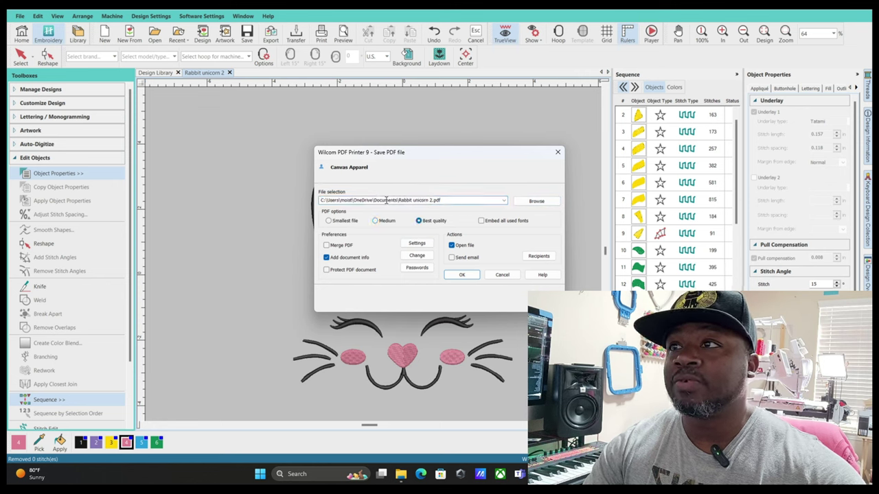
{"action": "left_click", "coordinate": [530, 202]}
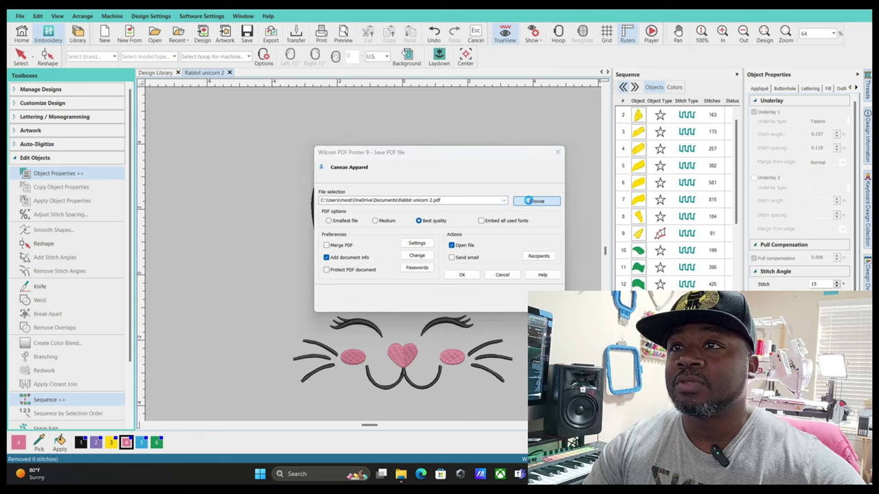
{"action": "left_click", "coordinate": [342, 198]}
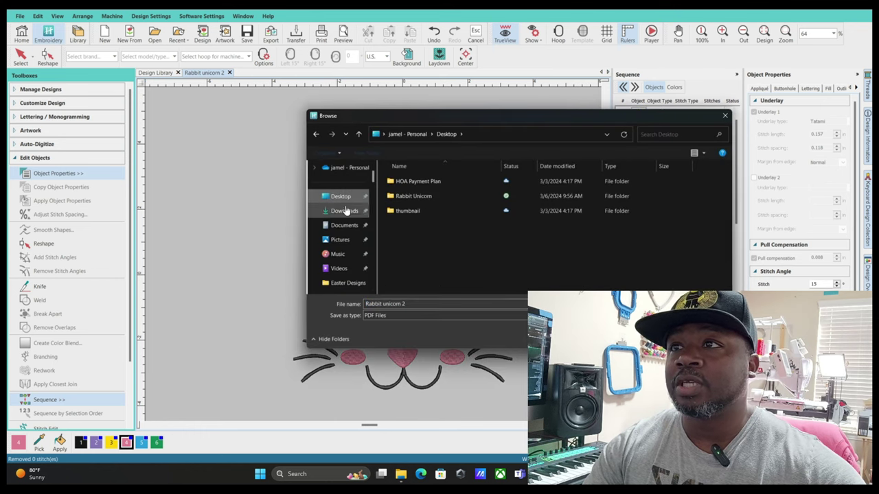
{"action": "key", "text": "Return"}
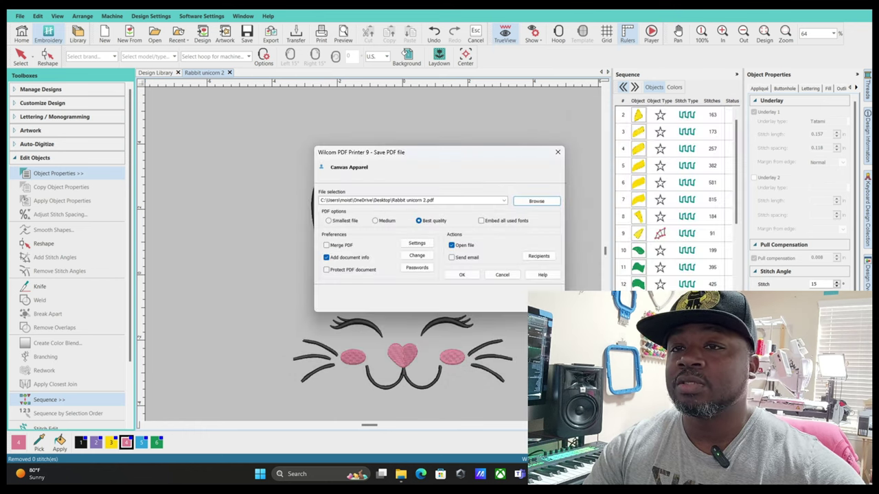
{"action": "left_click", "coordinate": [462, 276]}
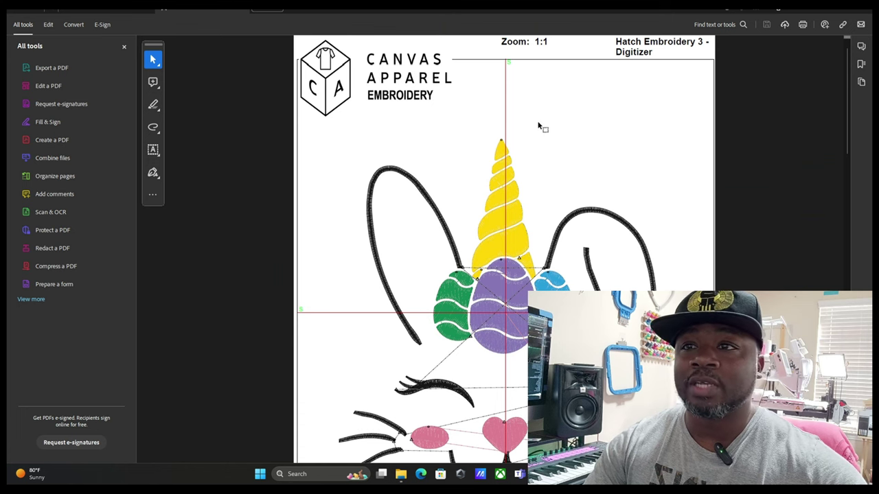
Scroll through pages 1–3 of Rabbit unicorn 2.pdf checking the Canvas Apparel logo, then back to the top
{"action": "scroll", "coordinate": [540, 125], "scroll_direction": "down", "scroll_amount": 5}
{"action": "scroll", "coordinate": [541, 132], "scroll_direction": "down", "scroll_amount": 6}
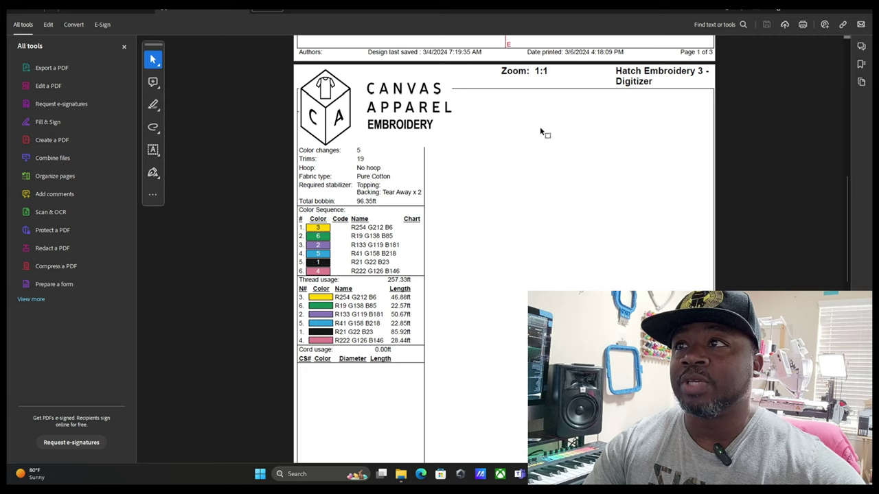
{"action": "scroll", "coordinate": [541, 131], "scroll_direction": "down", "scroll_amount": 10}
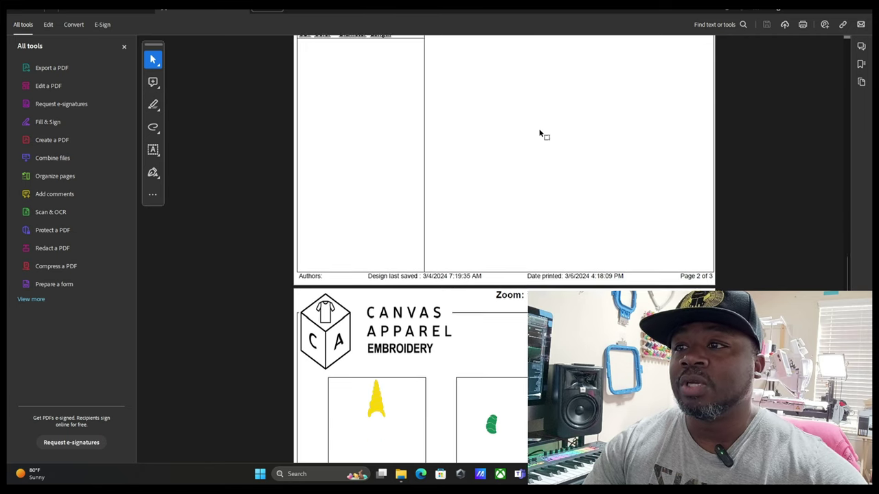
{"action": "scroll", "coordinate": [540, 134], "scroll_direction": "down", "scroll_amount": 3}
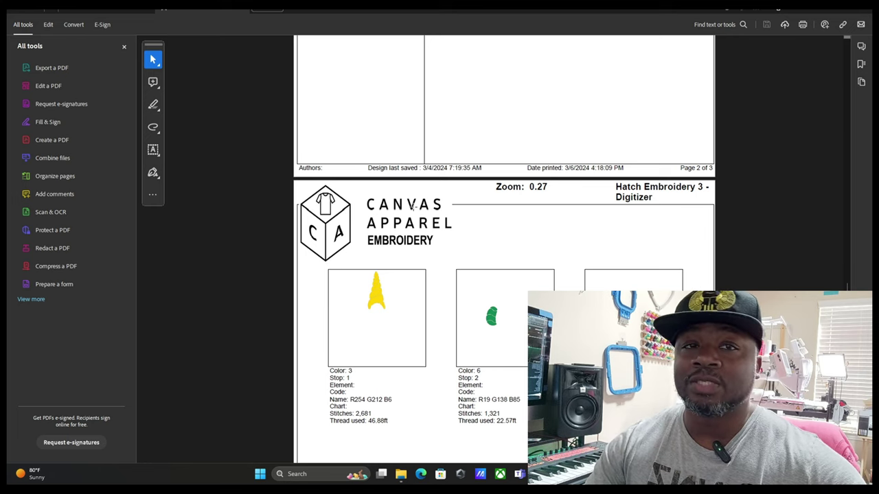
{"action": "scroll", "coordinate": [453, 222], "scroll_direction": "down", "scroll_amount": 7}
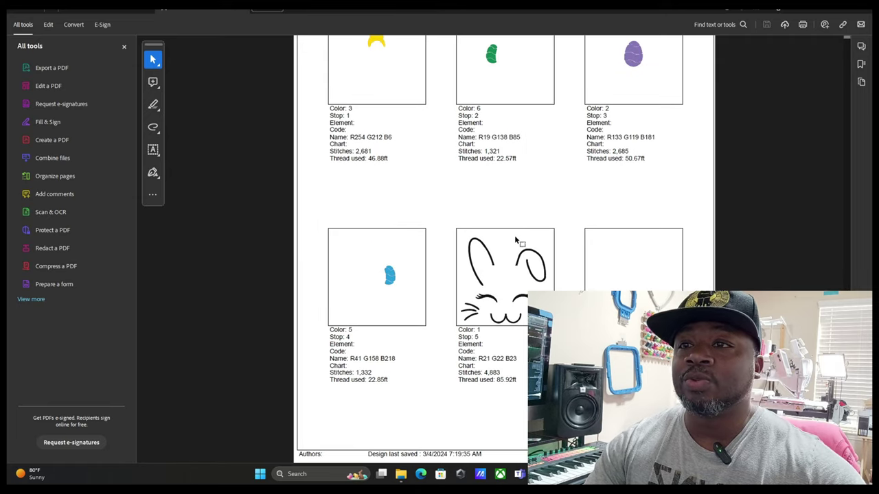
{"action": "scroll", "coordinate": [513, 240], "scroll_direction": "up", "scroll_amount": 15}
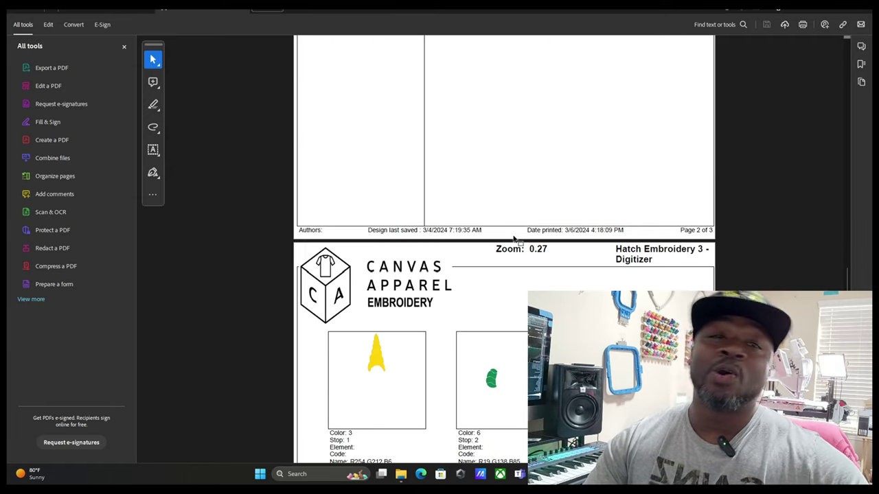
{"action": "scroll", "coordinate": [514, 240], "scroll_direction": "up", "scroll_amount": 10}
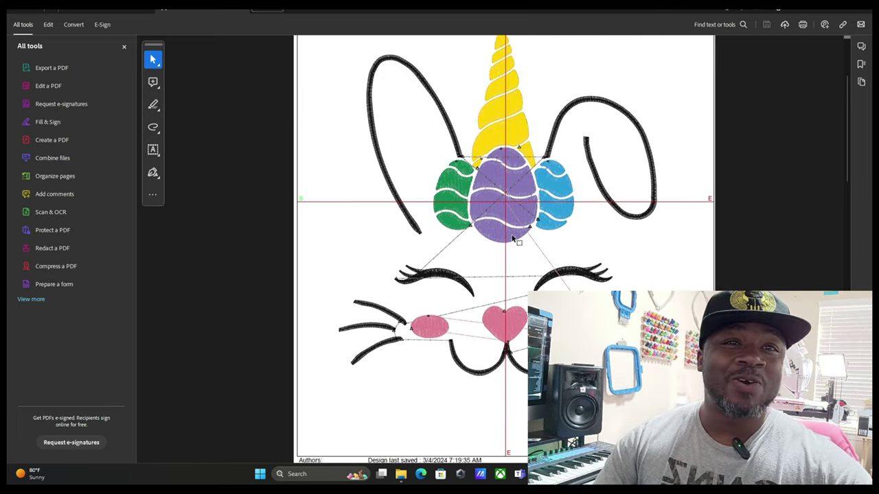
{"action": "scroll", "coordinate": [512, 238], "scroll_direction": "up", "scroll_amount": 3}
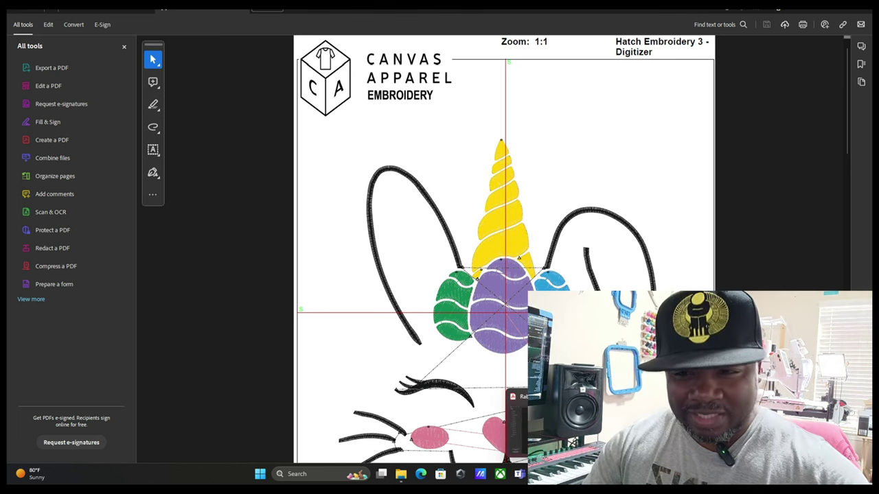
{"action": "key", "text": "alt+Tab"}
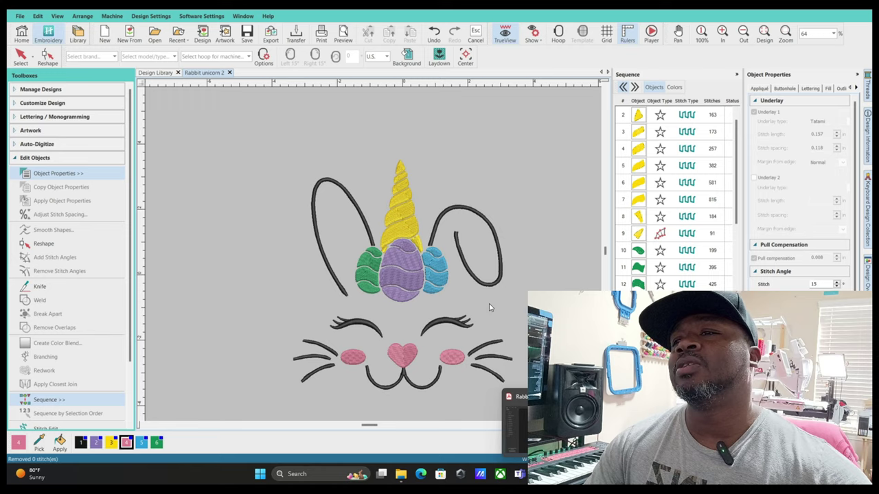
{"action": "left_click", "coordinate": [516, 426]}
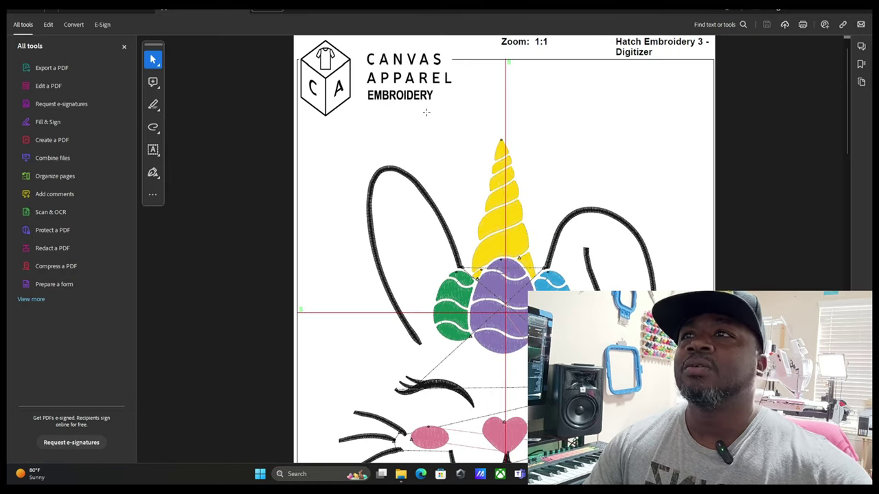
{"action": "scroll", "coordinate": [533, 162], "scroll_direction": "down", "scroll_amount": 5}
{"action": "scroll", "coordinate": [533, 162], "scroll_direction": "down", "scroll_amount": 5}
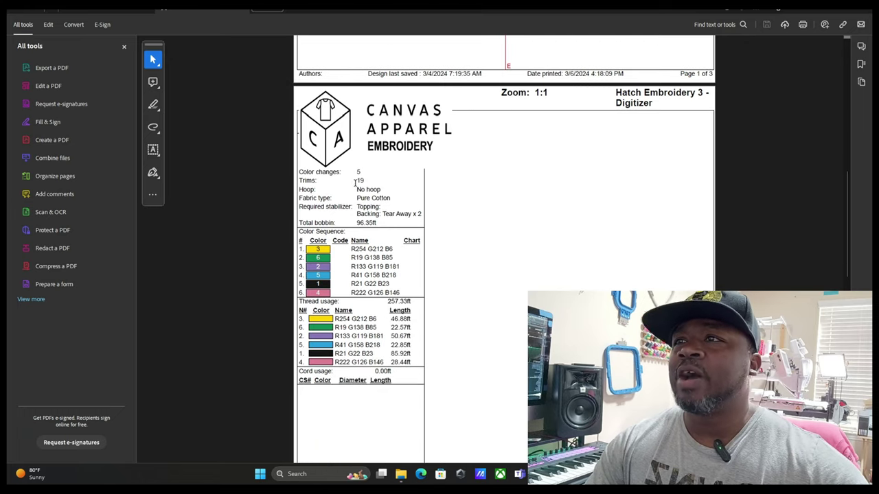
{"action": "scroll", "coordinate": [406, 214], "scroll_direction": "down", "scroll_amount": 2}
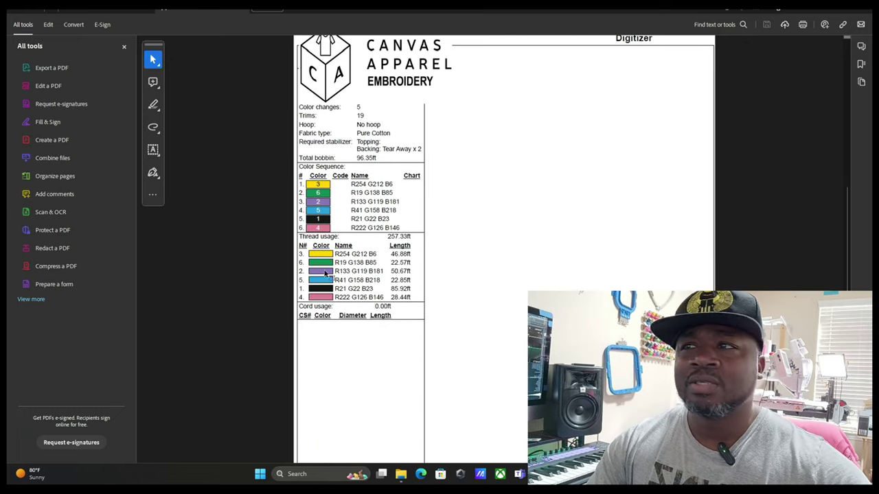
{"action": "scroll", "coordinate": [510, 224], "scroll_direction": "down", "scroll_amount": 10}
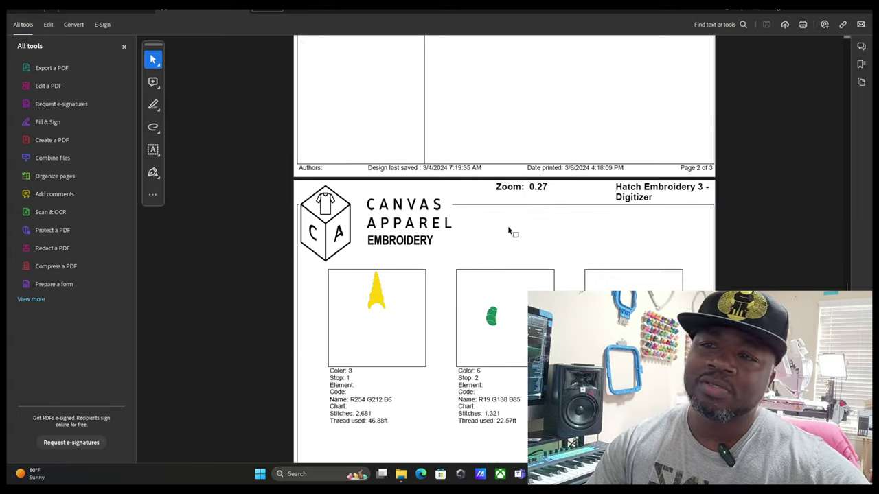
{"action": "scroll", "coordinate": [507, 231], "scroll_direction": "down", "scroll_amount": 3}
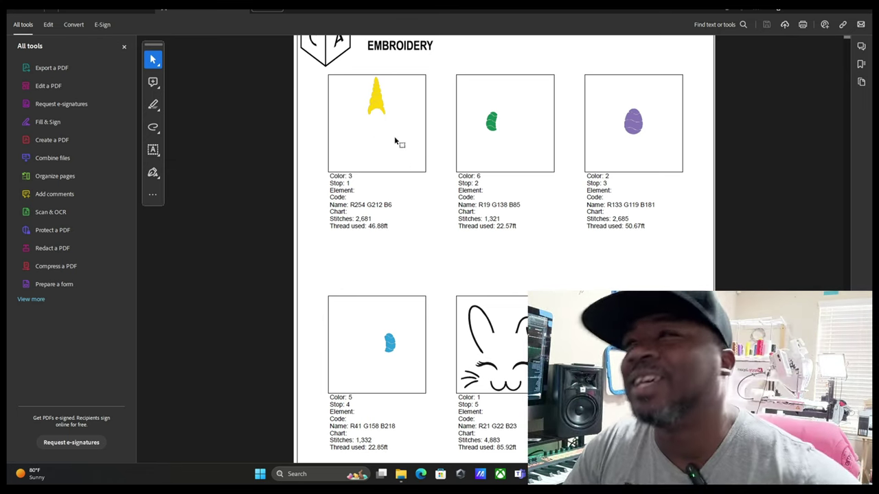
{"action": "scroll", "coordinate": [555, 167], "scroll_direction": "down", "scroll_amount": 2}
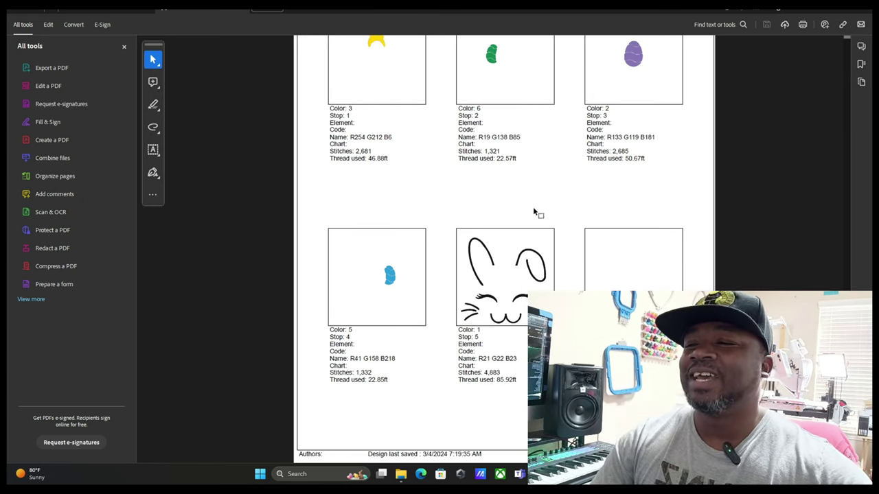
{"action": "scroll", "coordinate": [536, 209], "scroll_direction": "up", "scroll_amount": 3}
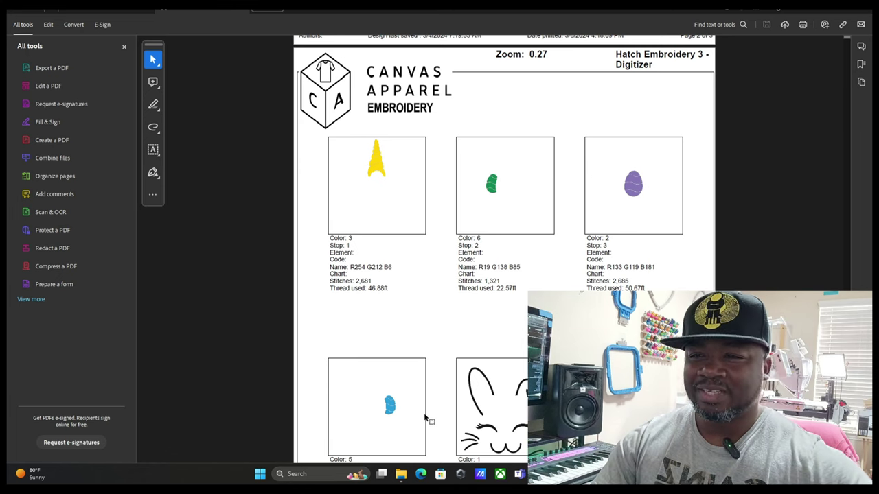
{"action": "scroll", "coordinate": [516, 453], "scroll_direction": "down", "scroll_amount": 2}
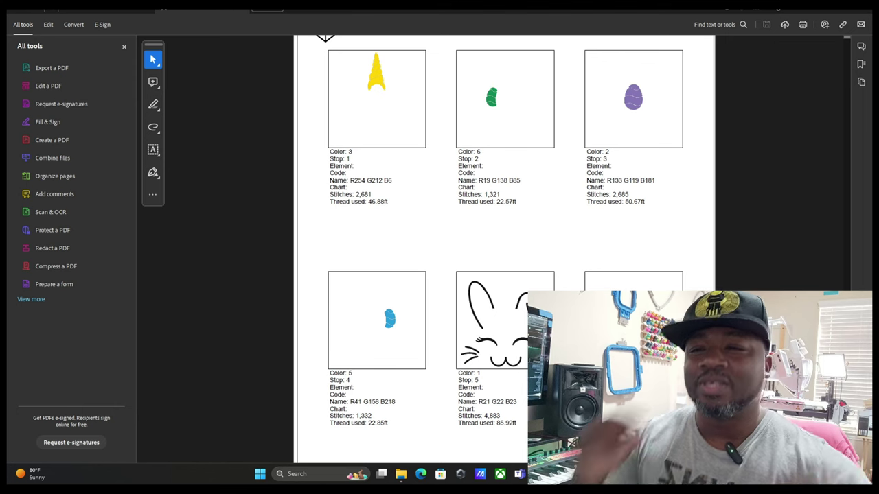
{"action": "scroll", "coordinate": [503, 247], "scroll_direction": "up", "scroll_amount": 10}
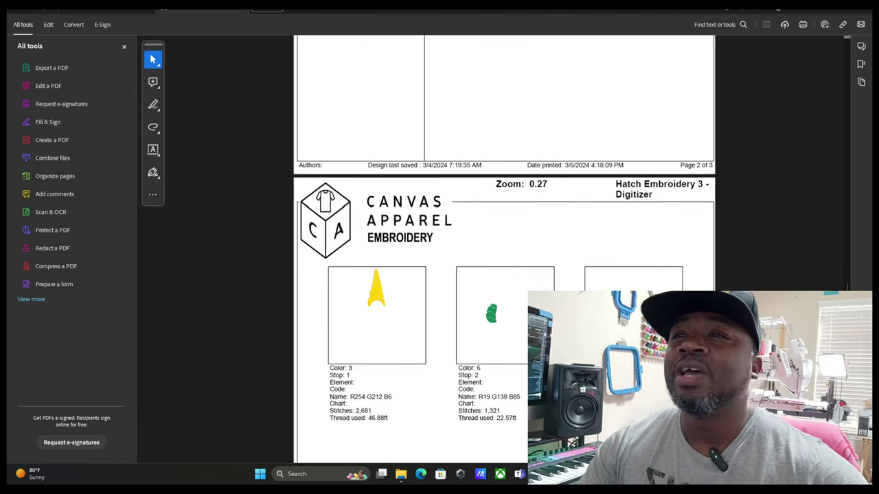
{"action": "scroll", "coordinate": [504, 247], "scroll_direction": "up", "scroll_amount": 6}
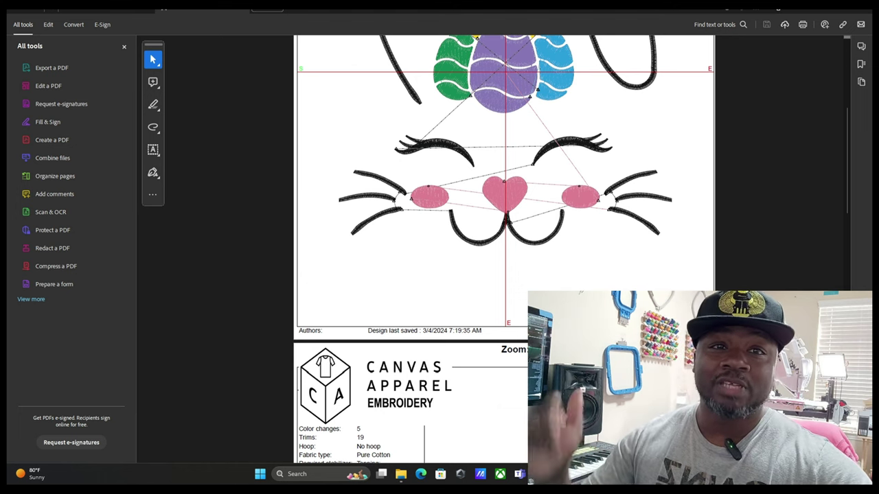
{"action": "scroll", "coordinate": [504, 248], "scroll_direction": "up", "scroll_amount": 5}
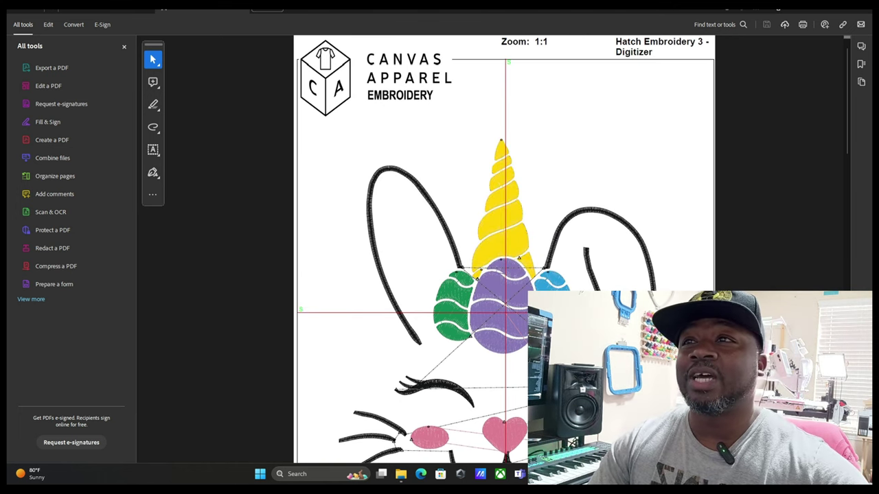